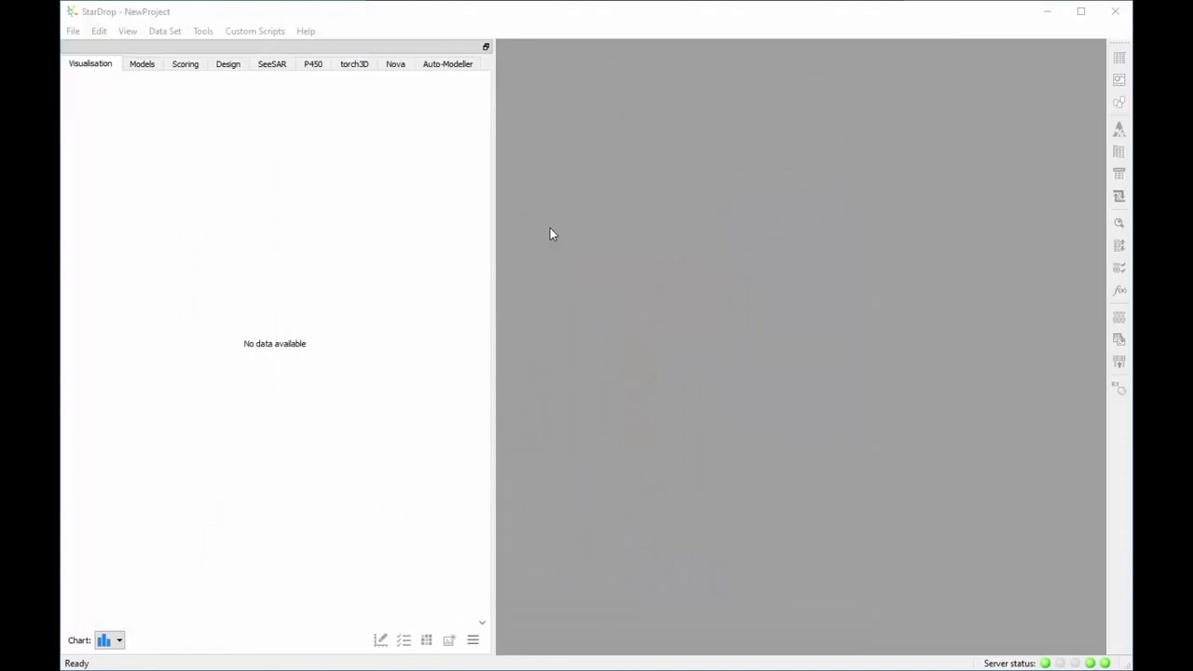
Open the project file SeeSAR Pose.sdproj from the SeeSAR Pose worked examples folder.
left_click(75, 30)
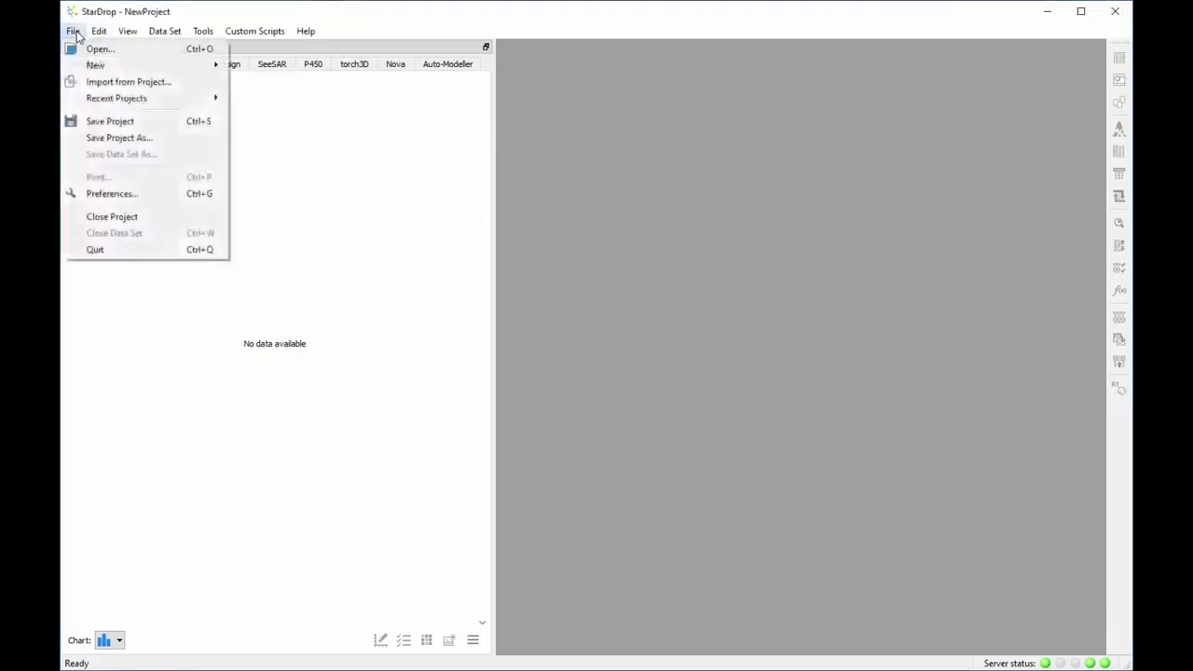
left_click(95, 48)
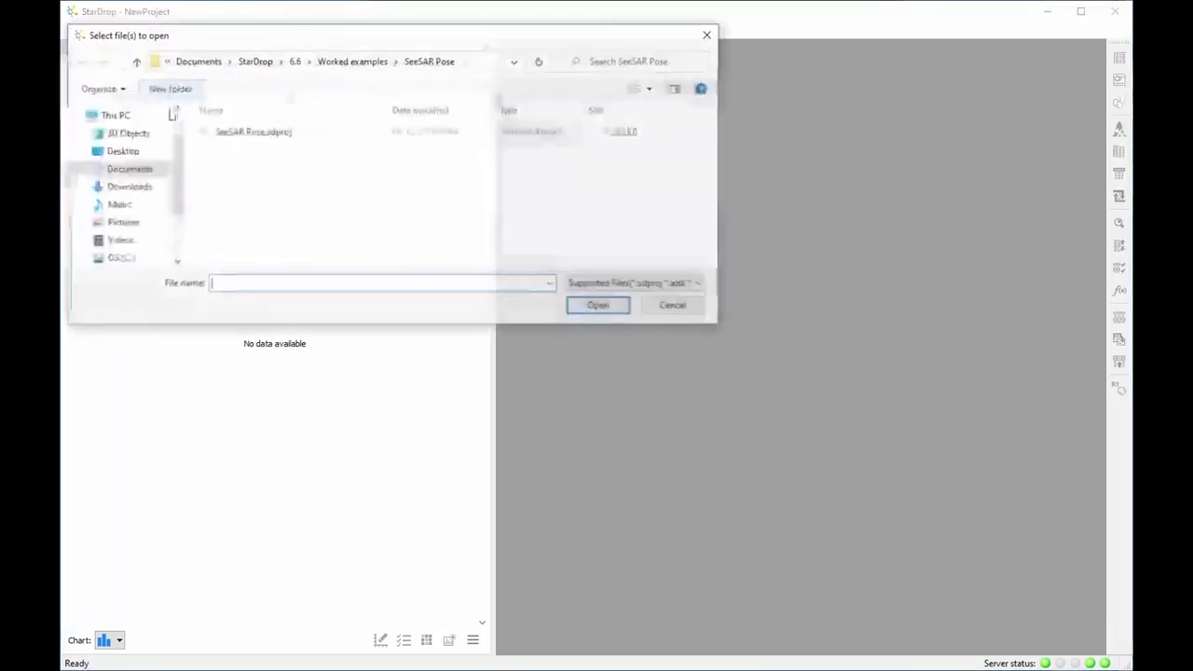
left_click(276, 137)
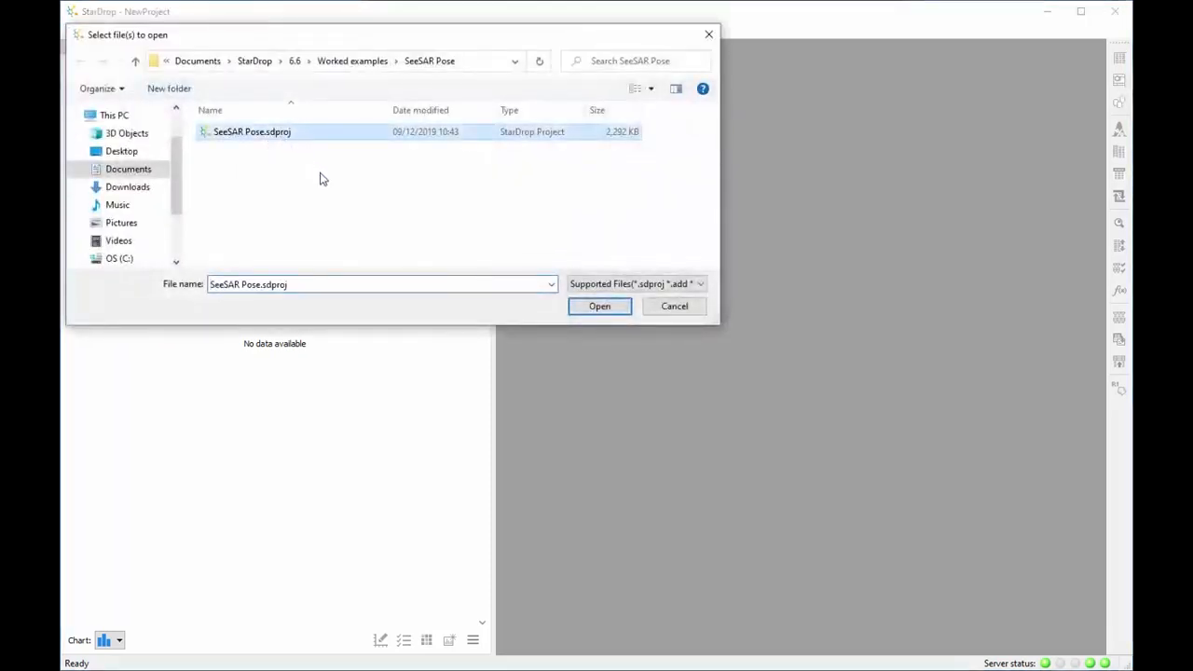
left_click(580, 309)
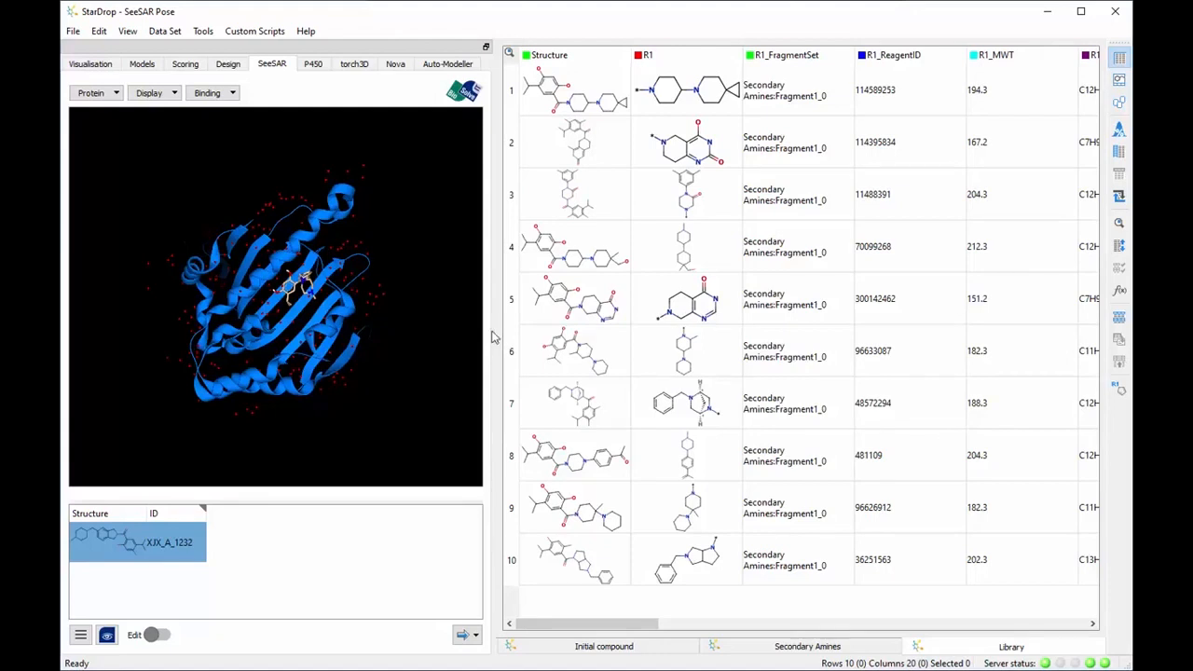
Generate docked poses for the Library compounds with XJX_A_1232 defining the binding site and binding affinity estimation turned off.
left_click(469, 635)
left_click(486, 626)
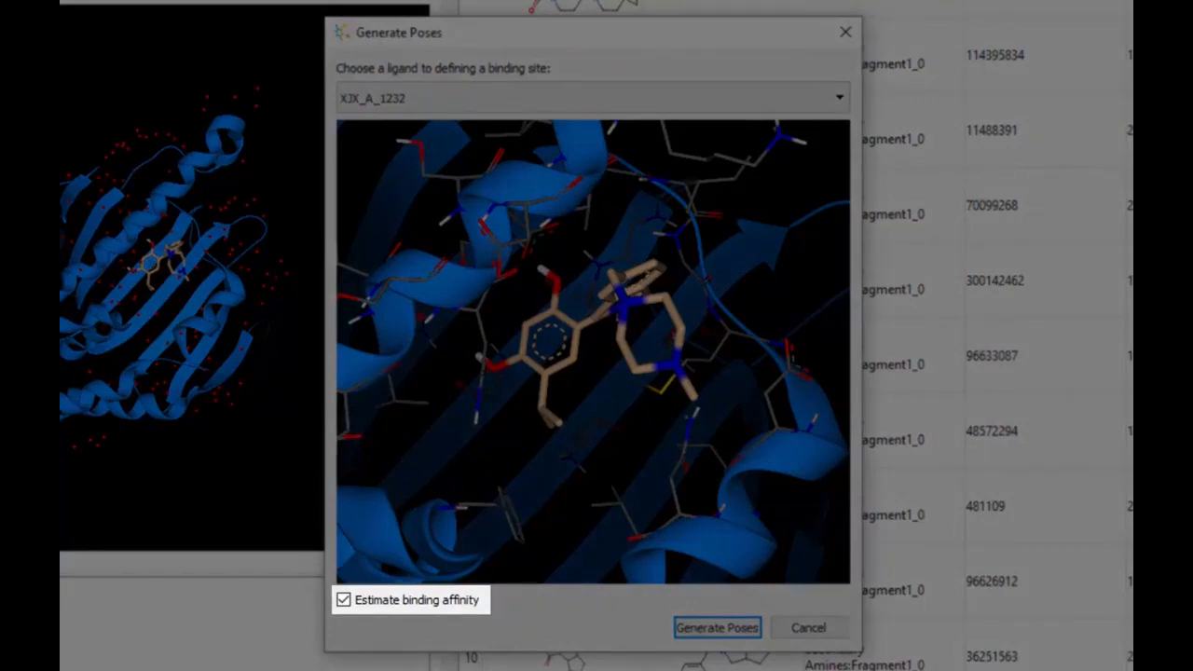
left_click(344, 601)
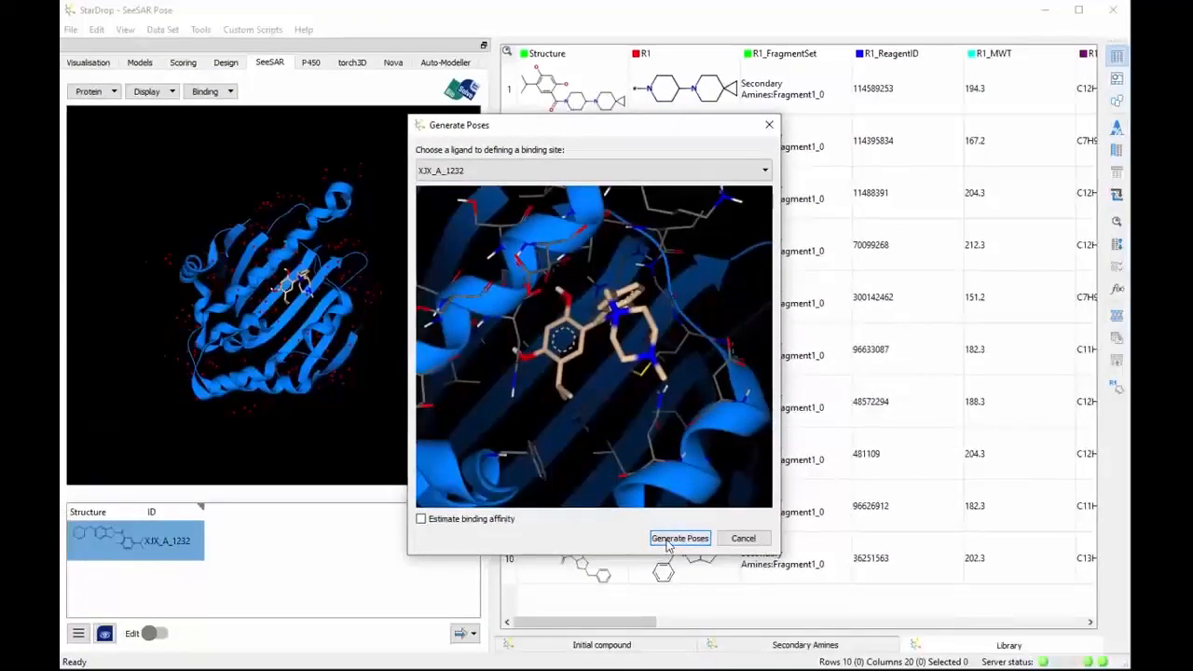
left_click(667, 541)
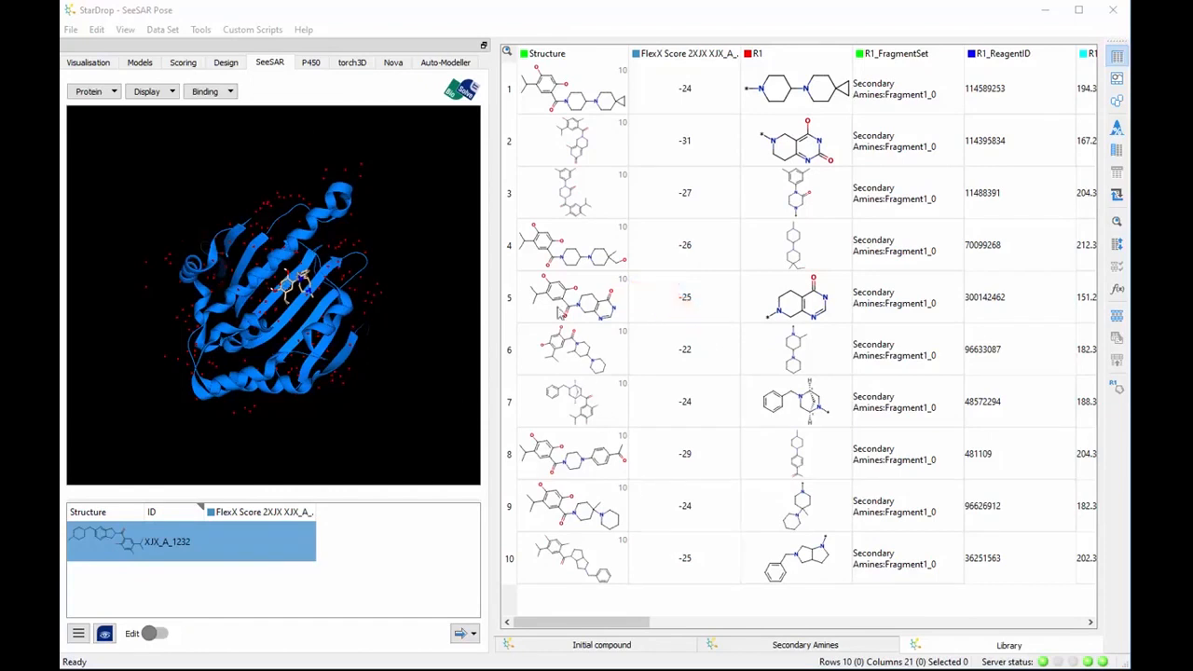
Display compound 3 from the Library in the 3D view and show the binding site residues around the ligands.
left_click(516, 196)
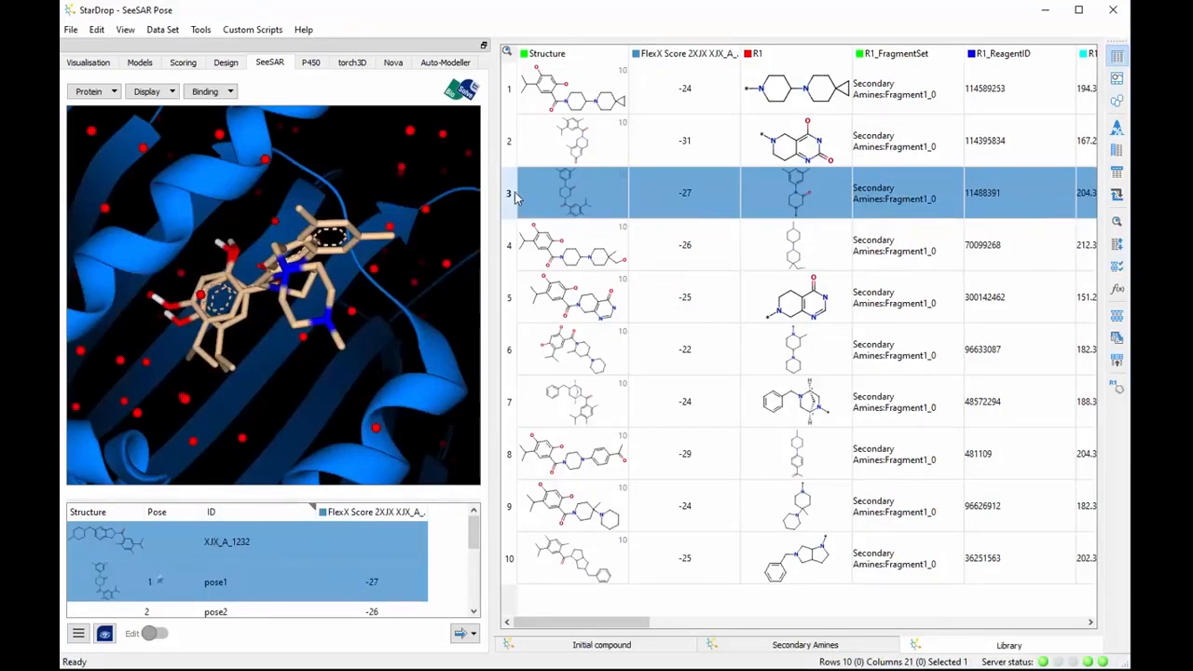
left_click(232, 91)
left_click(237, 111)
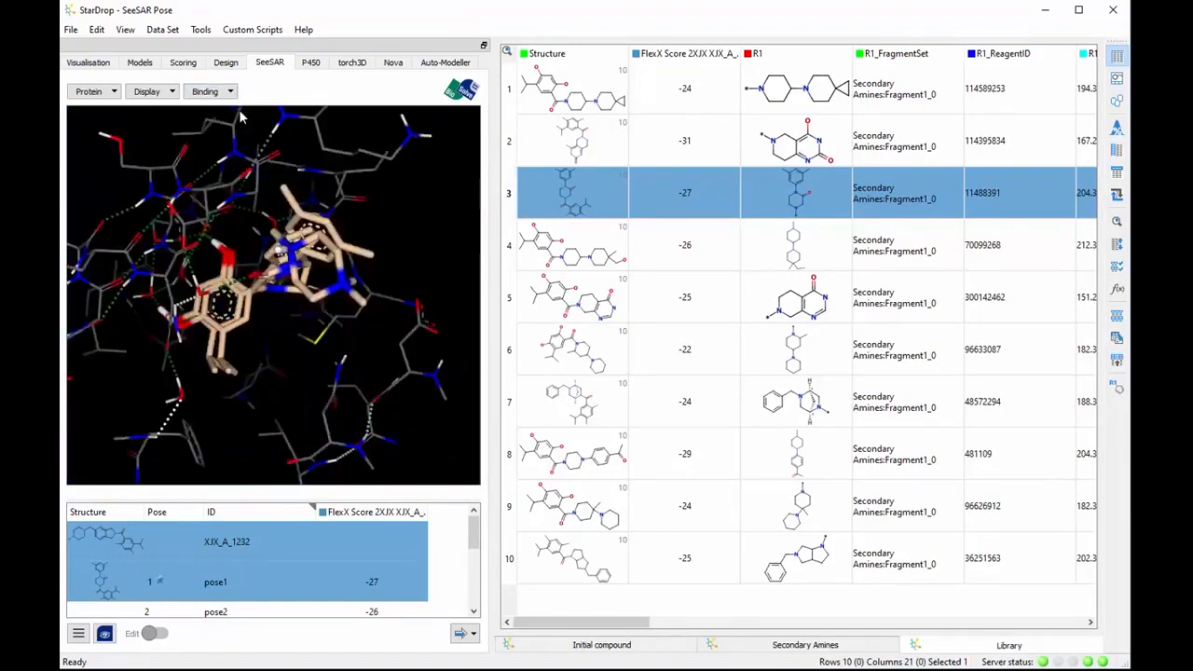
Show the protein surface as Transparent and colour it by LogP in the display options.
left_click(172, 92)
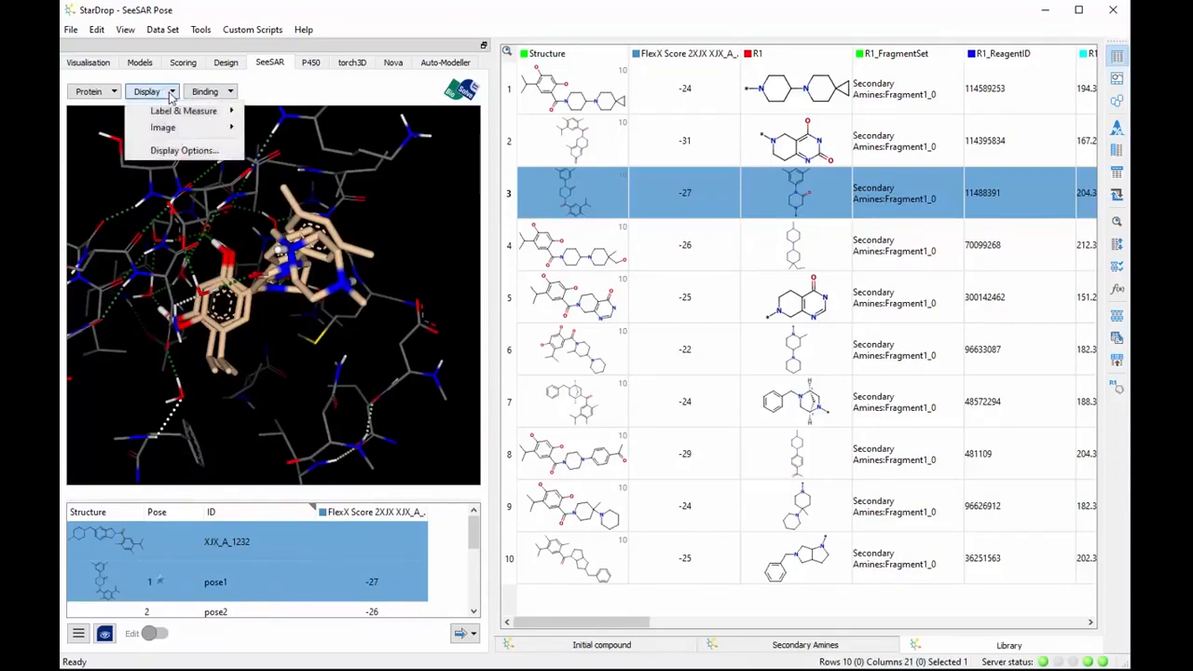
left_click(207, 152)
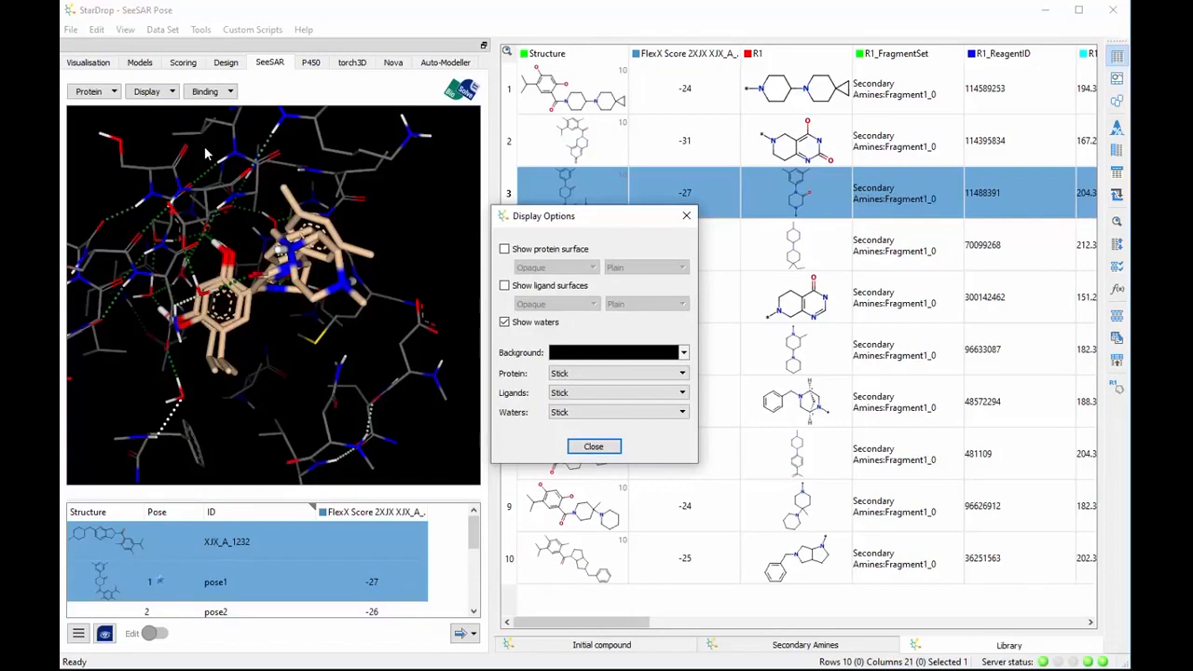
left_click(505, 249)
left_click(556, 269)
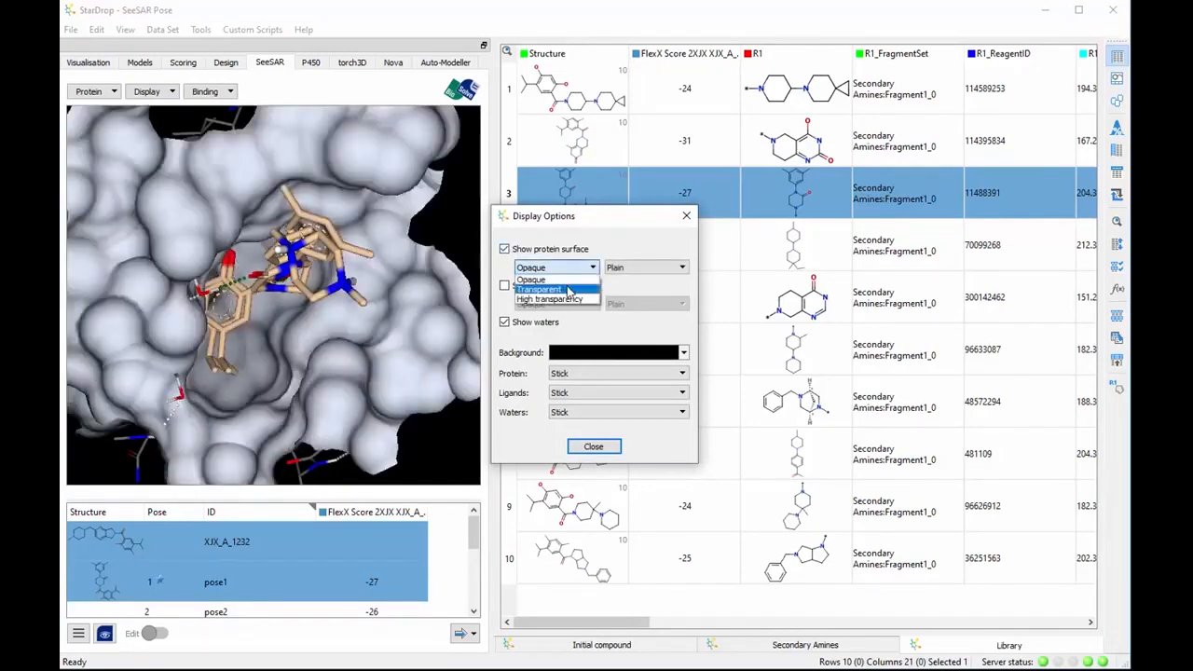
left_click(568, 291)
left_click(637, 269)
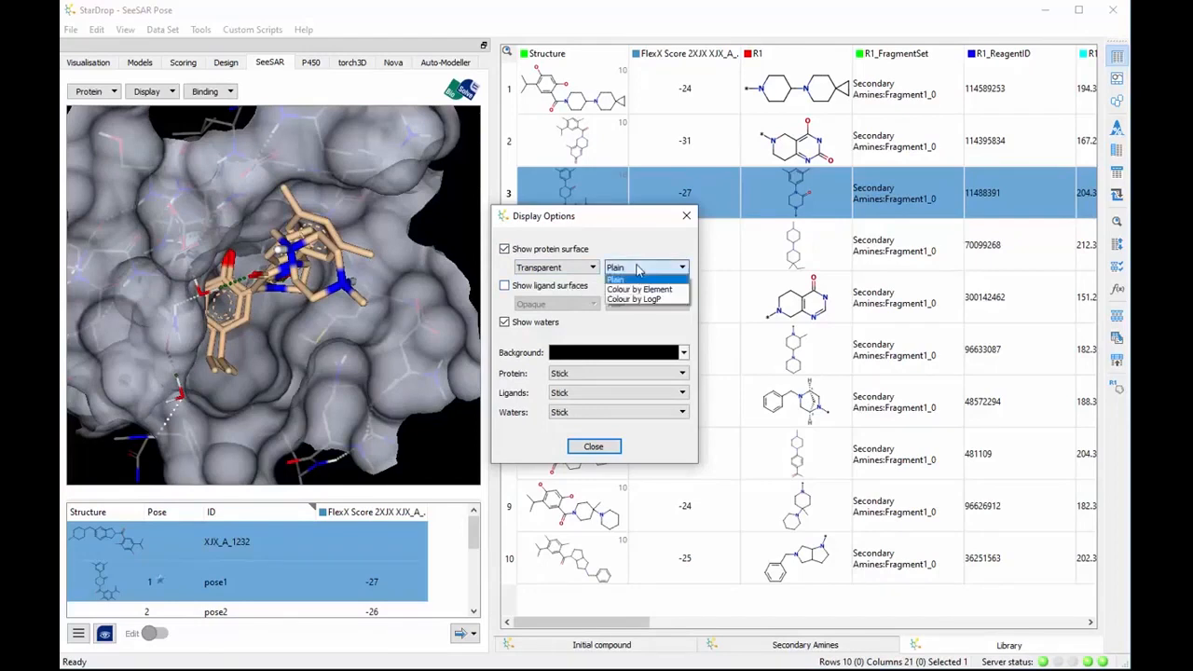
left_click(649, 300)
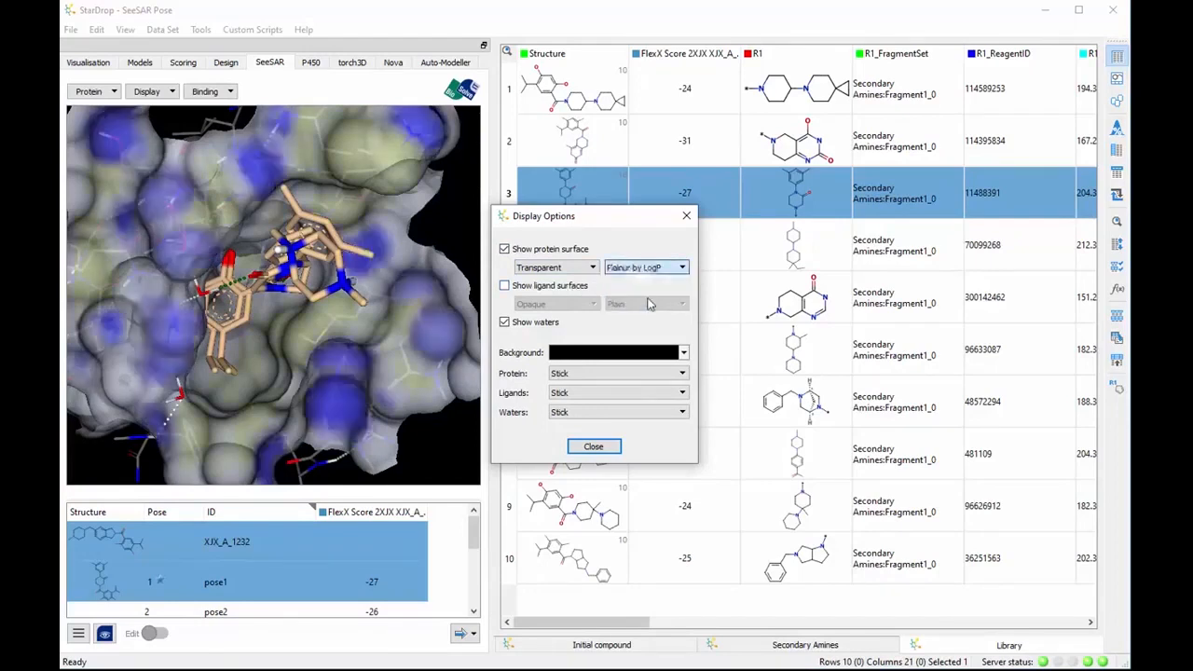
left_click(596, 446)
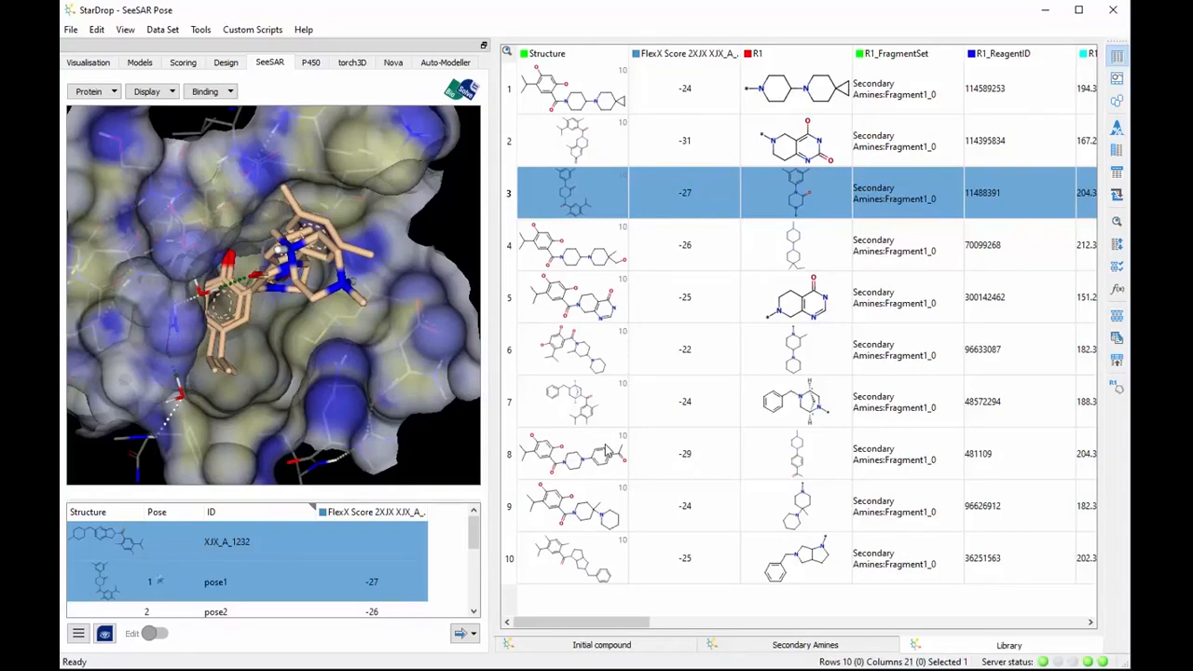
Inspect pose1 and pose3 of compound 3 individually within the binding pocket.
left_click(121, 583)
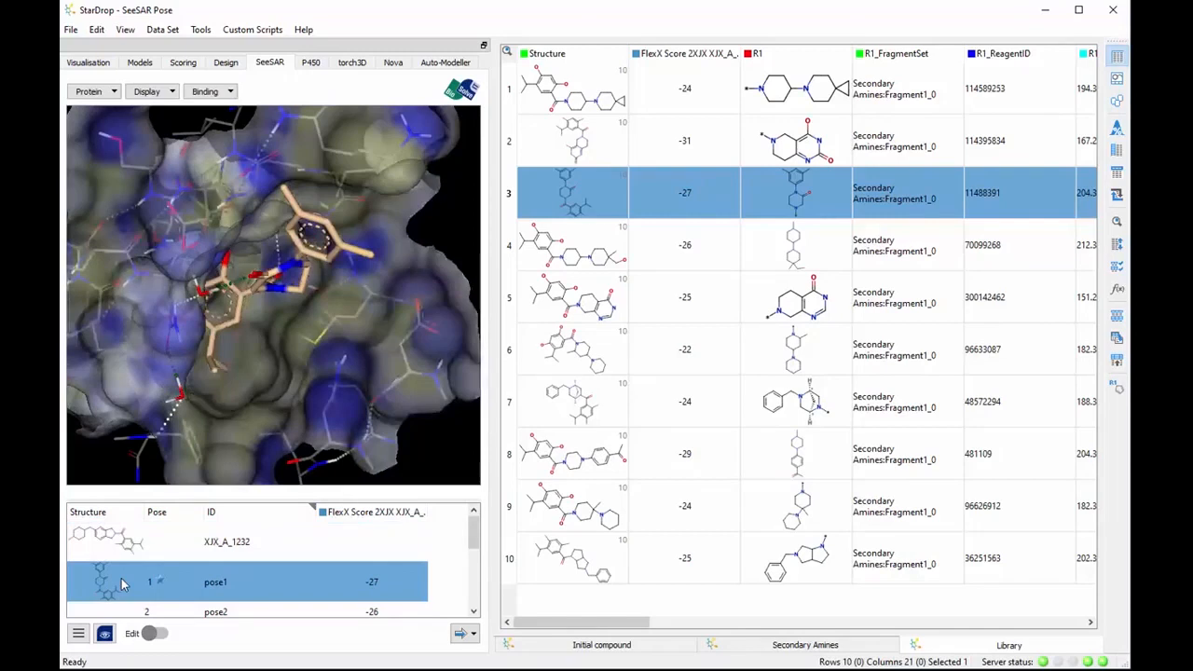
scroll(121, 583, "down", 1)
left_click(121, 583)
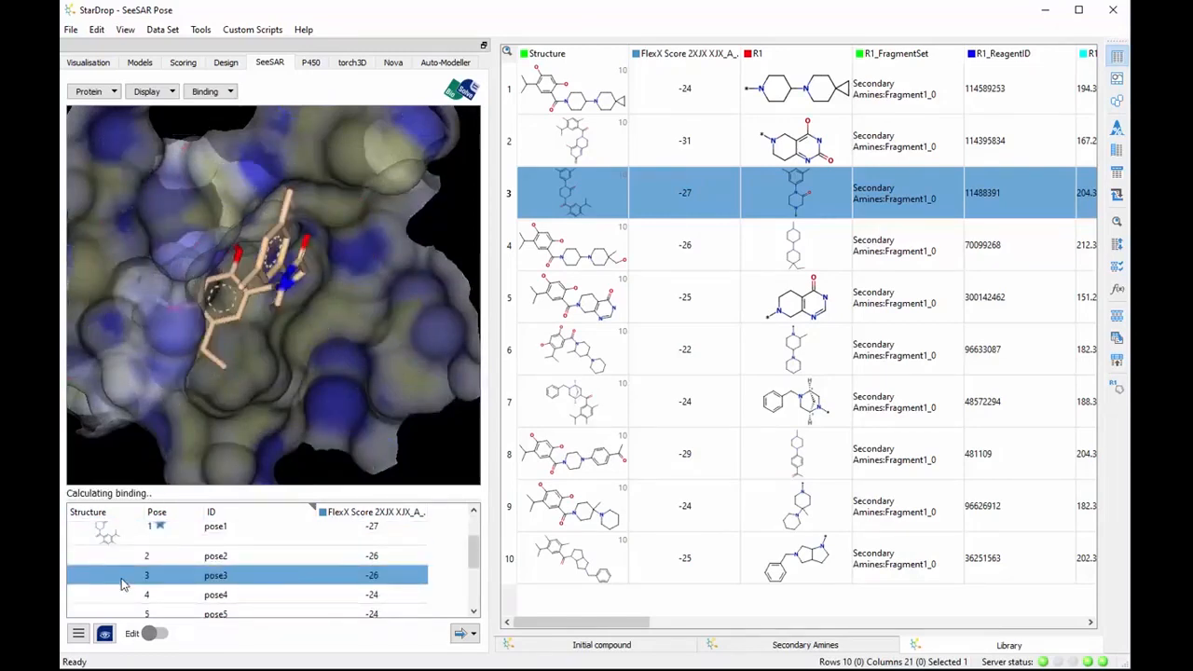
left_click_drag(223, 434, 224, 364)
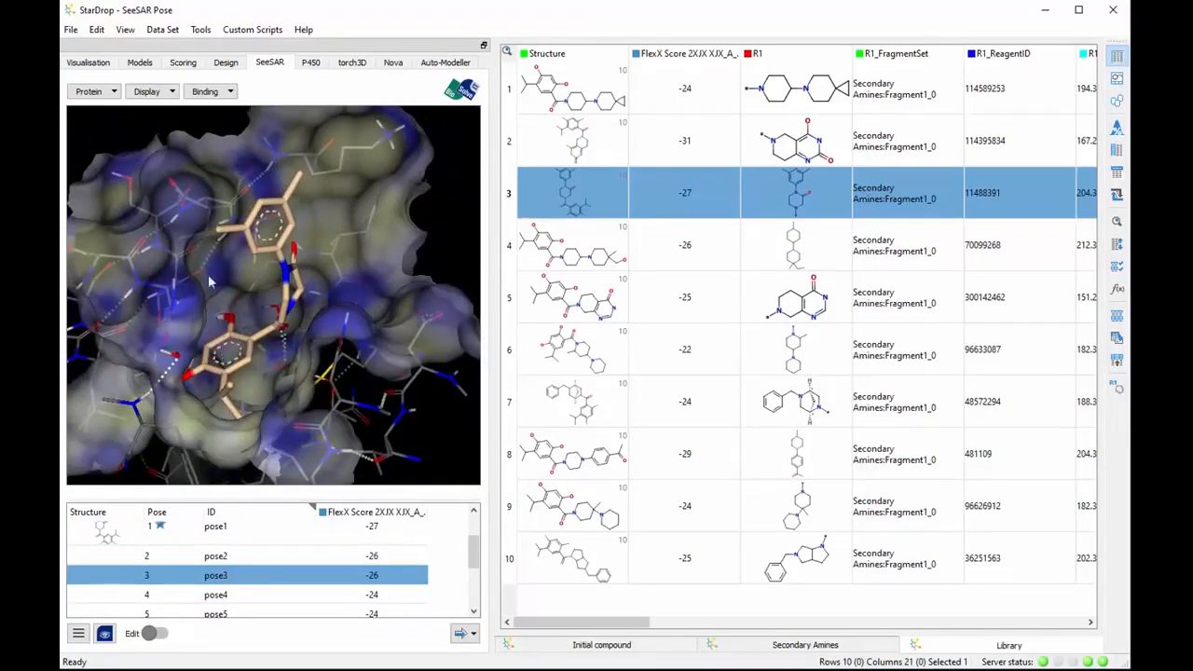
Score the Library compounds with the FlexX + Oral Non CNS Scoring Profile, accepting the FlexX score without uncertainty.
left_click(193, 63)
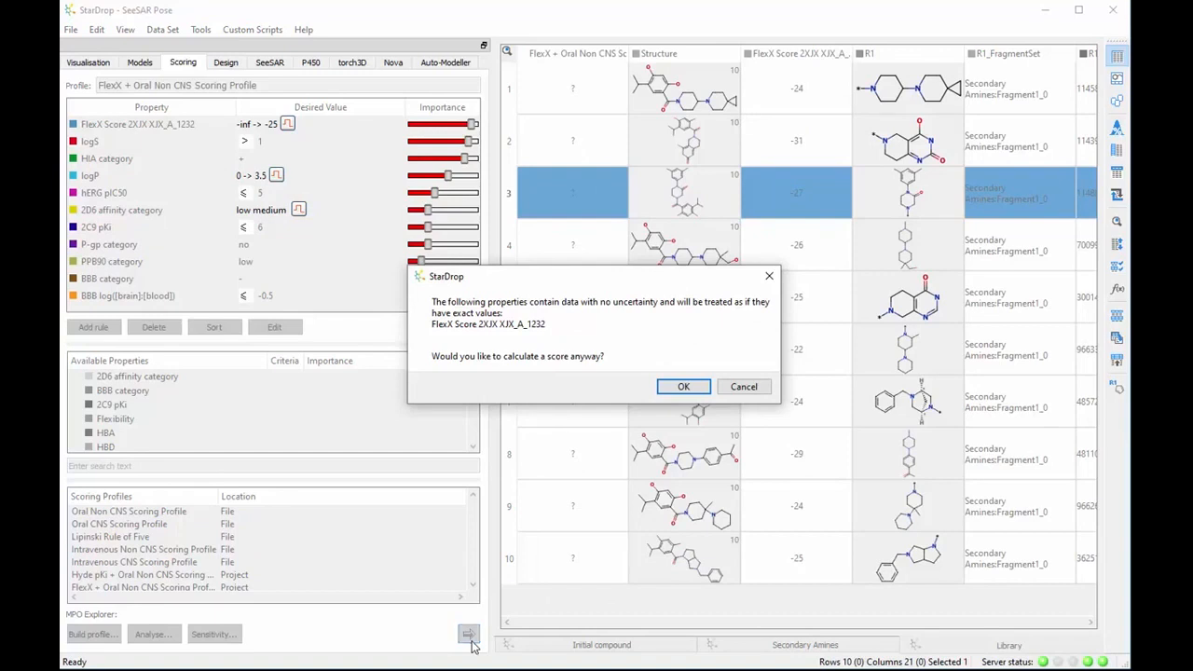
left_click(673, 388)
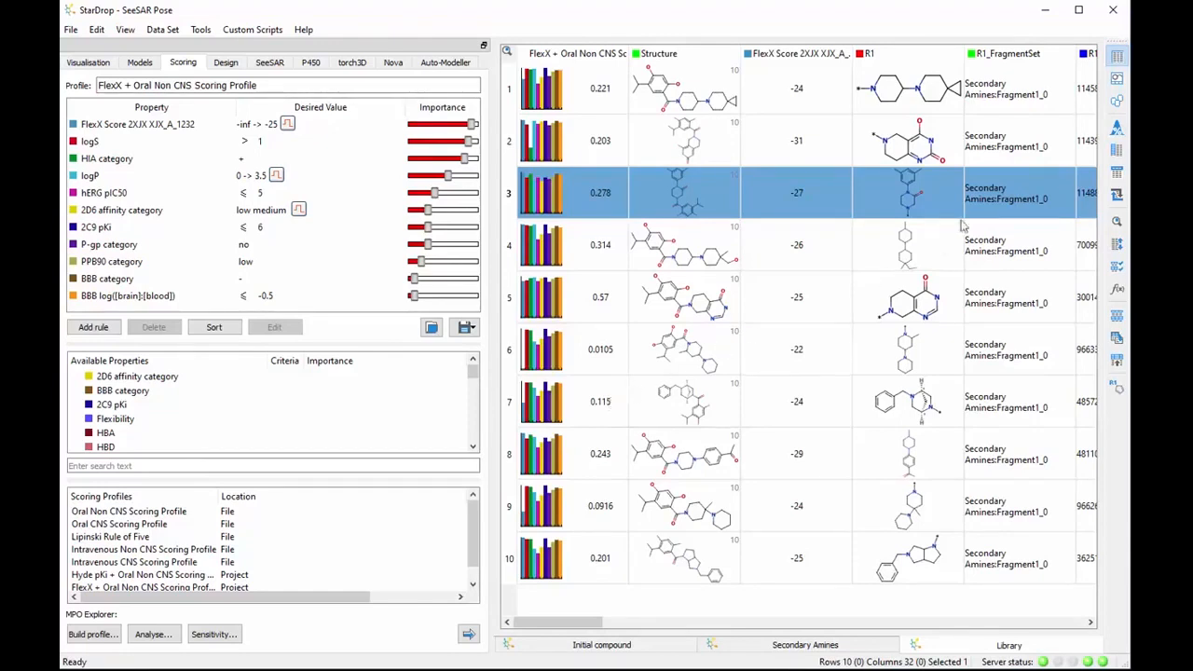
Switch the Library to card view, select the fourth compound and map hERG pIC50 contributions onto the structures.
left_click(1117, 103)
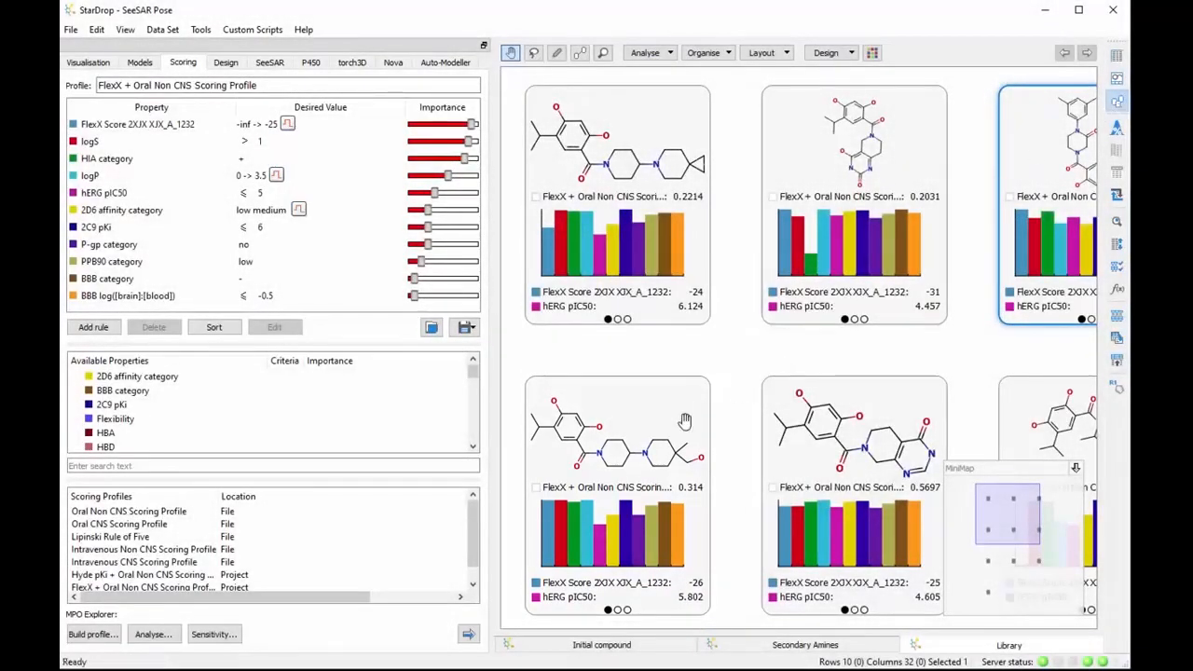
left_click(573, 596)
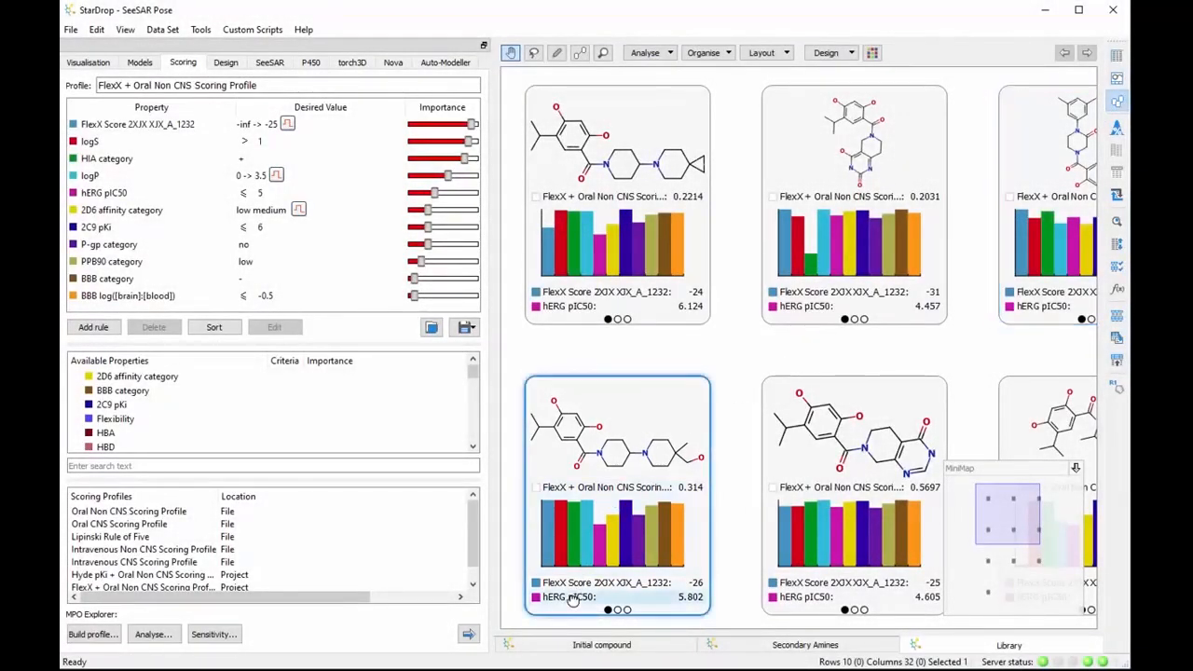
left_click(573, 599)
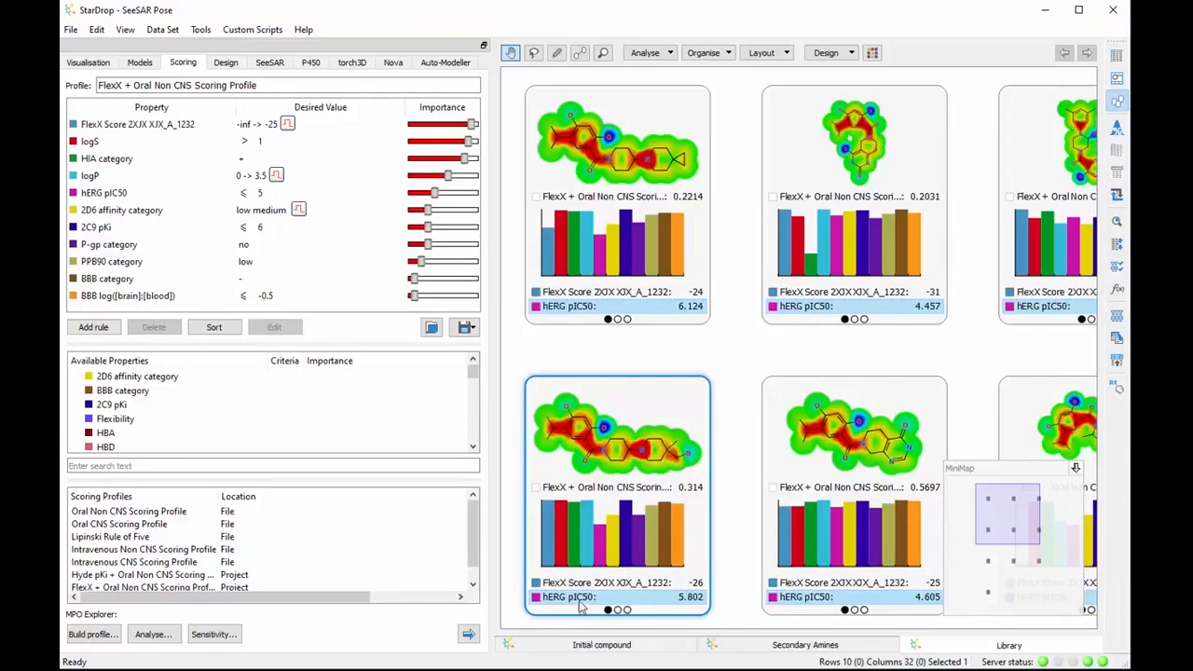
Edit the fourth compound's docked pose, adding a double-bonded oxygen to the hydroxymethyl carbon to make a carboxylic acid.
left_click(273, 62)
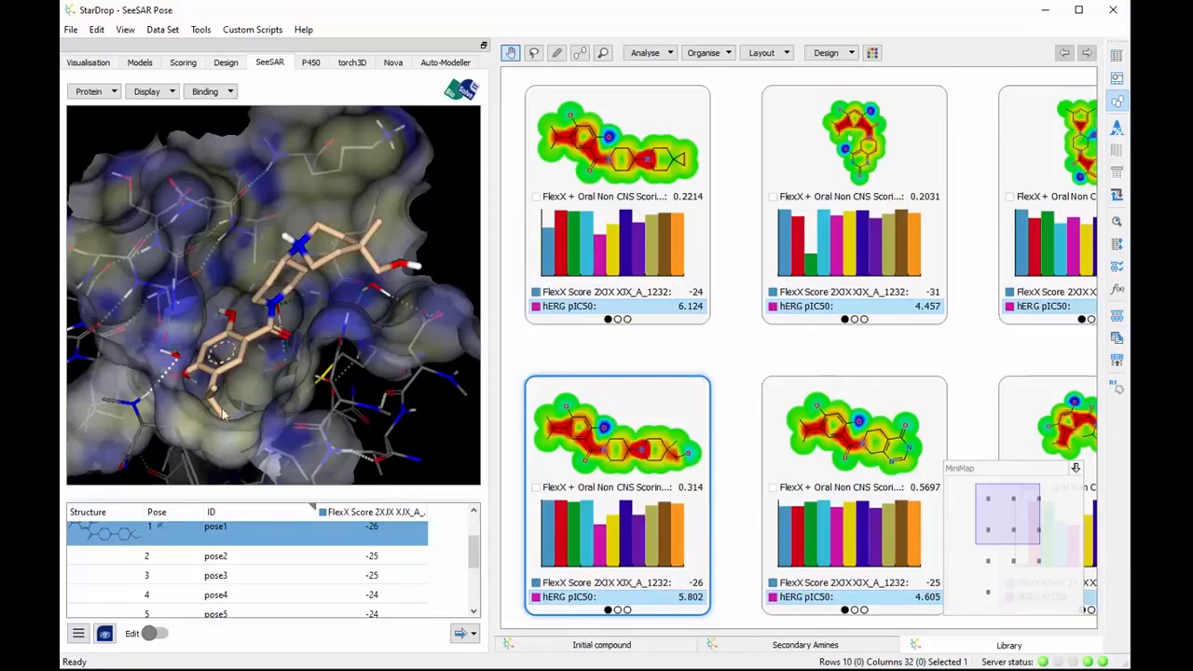
left_click(156, 633)
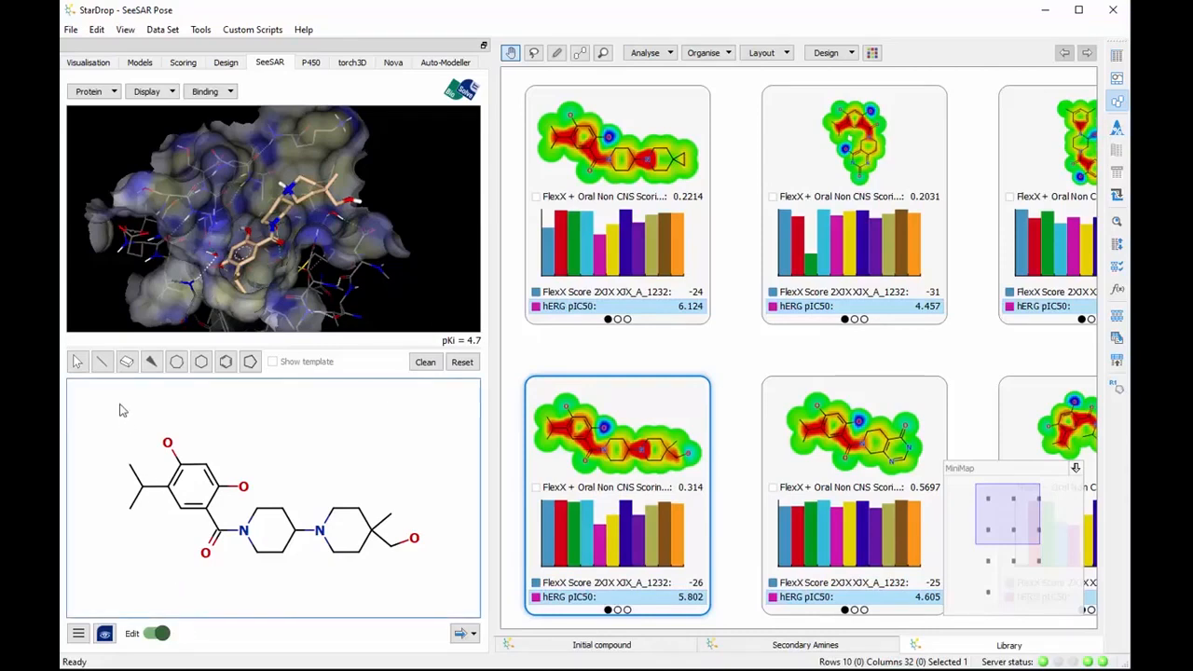
left_click(103, 362)
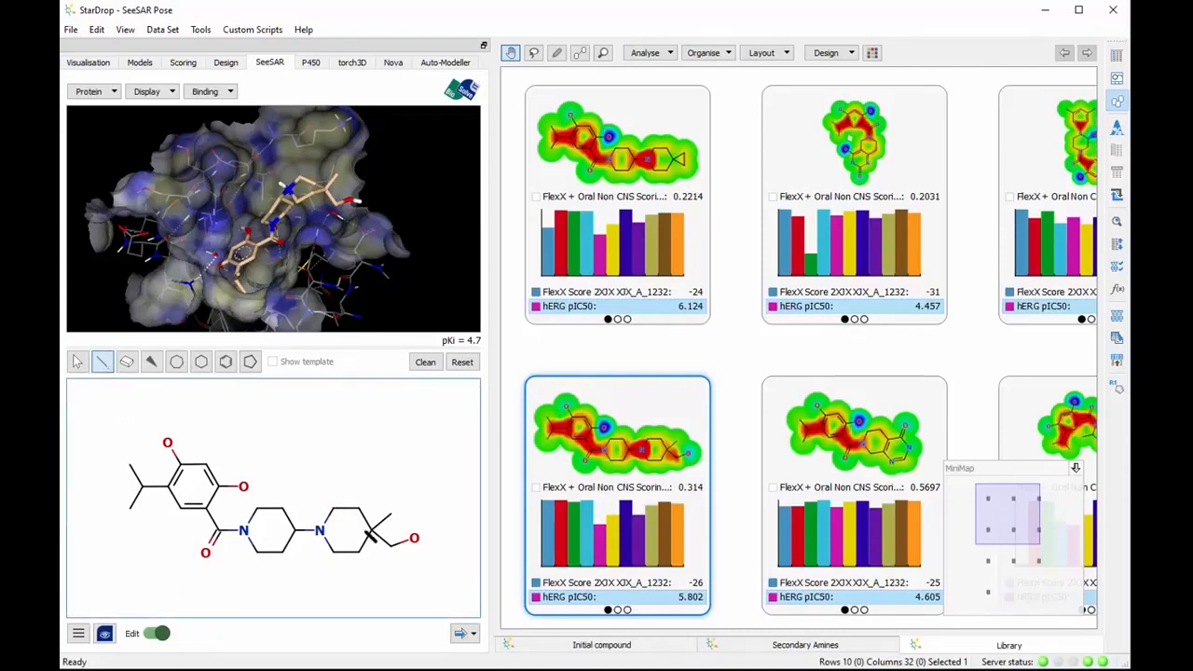
left_click_drag(391, 547, 396, 564)
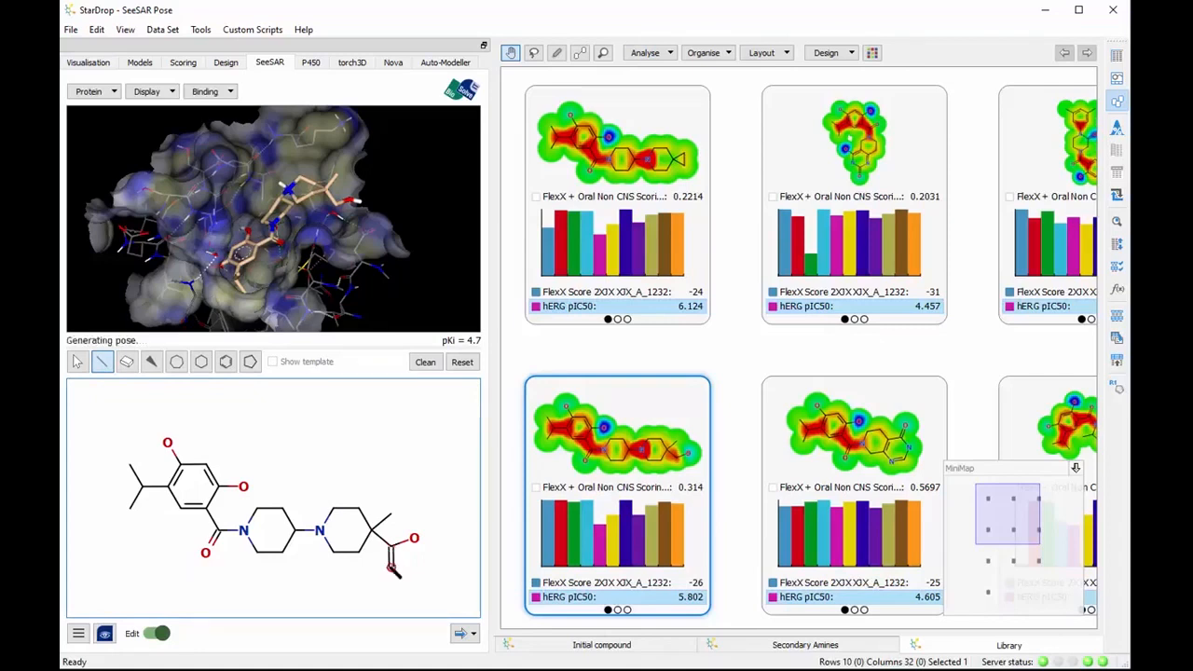
key("o")
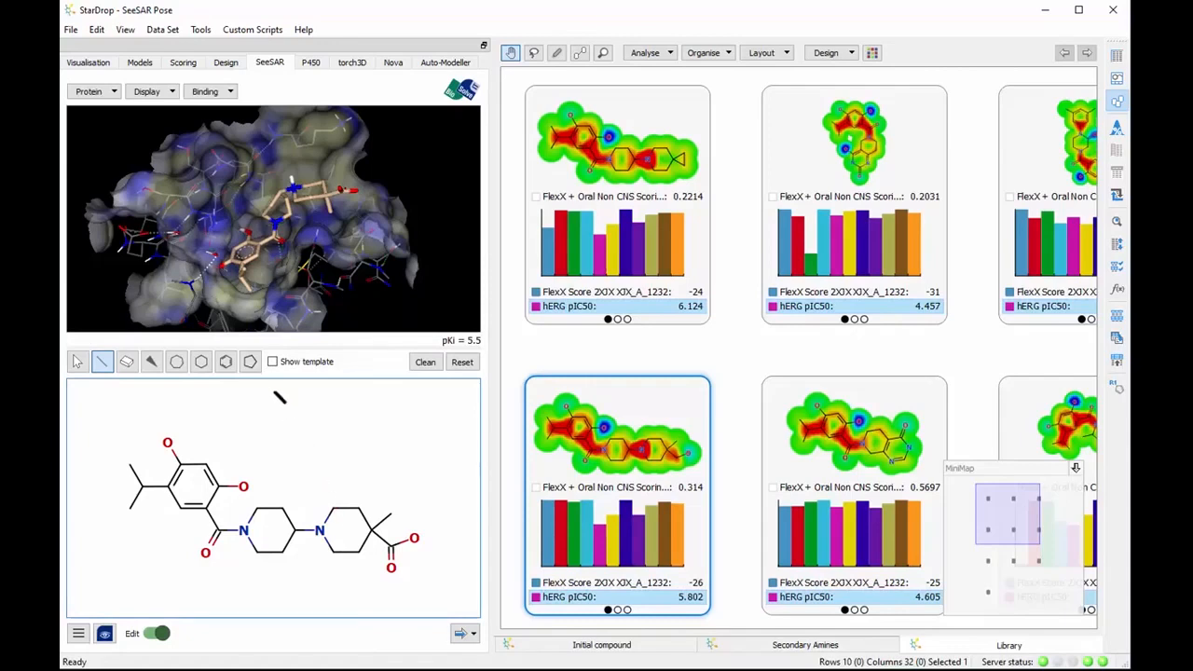
Show the template alongside the edited ligand and add the edited pose to the data set.
left_click(273, 362)
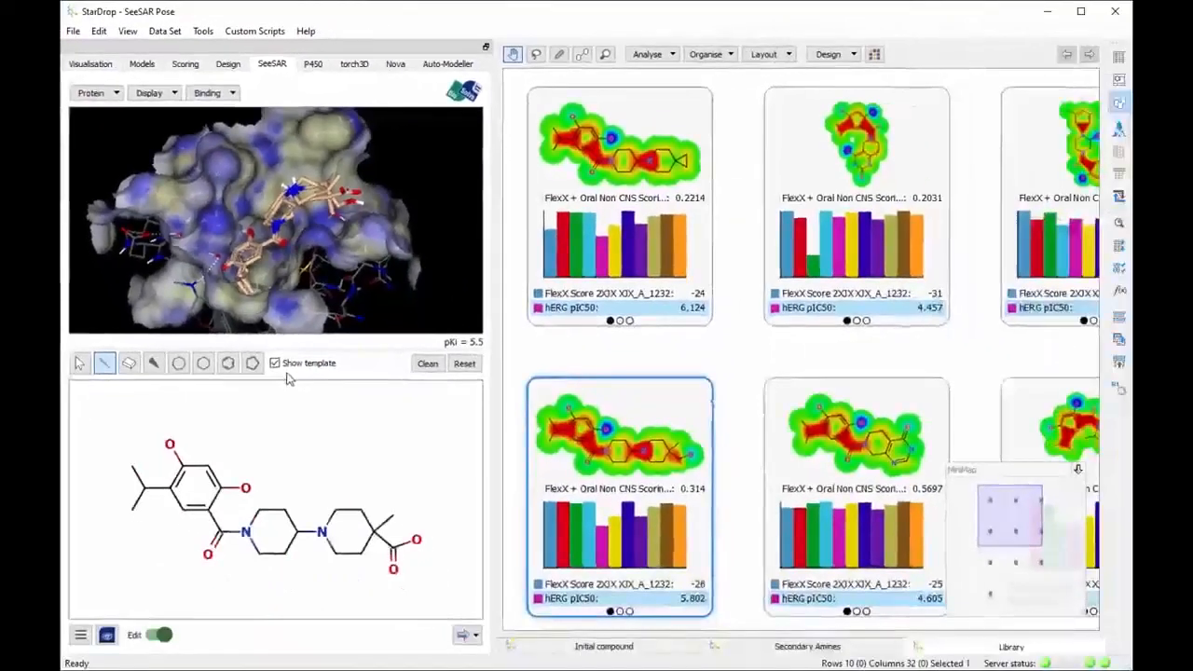
left_click(479, 634)
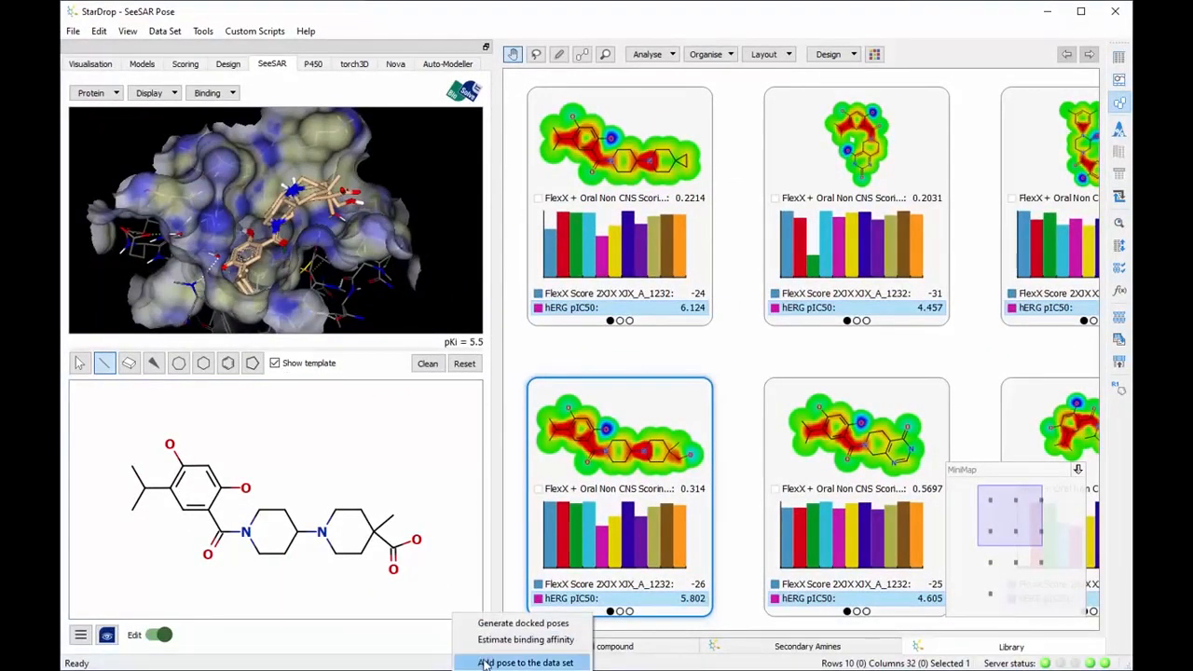
left_click(483, 663)
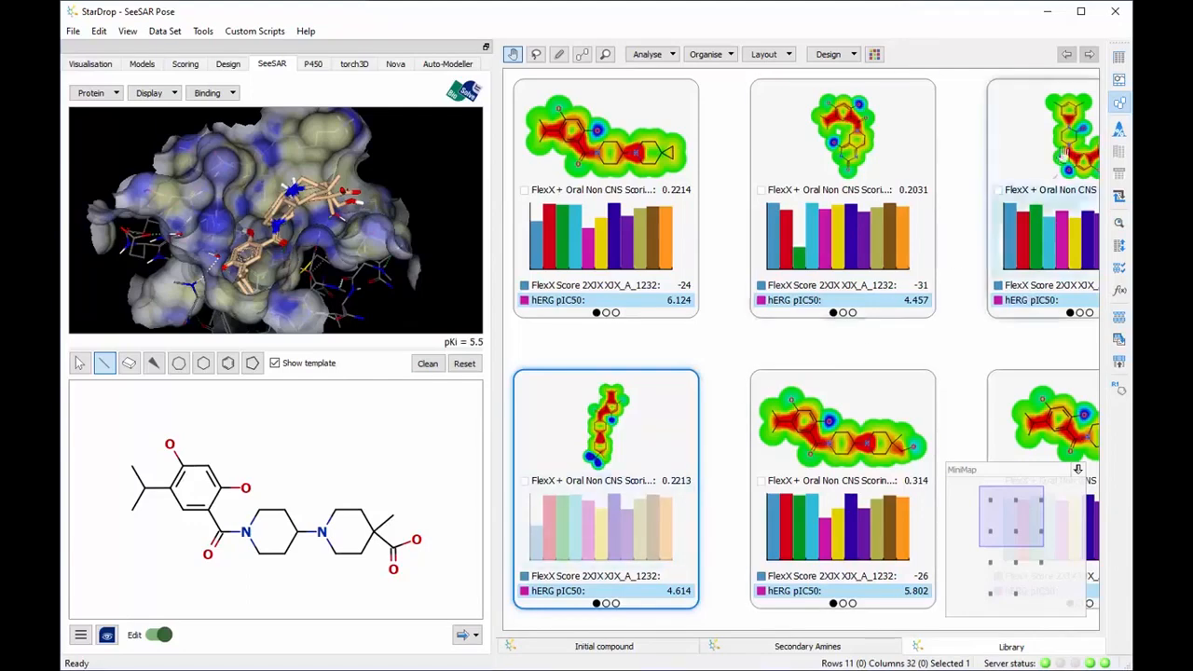
Return the Library to table view and turn off ligand editing to view the added compound's pose.
left_click(1121, 59)
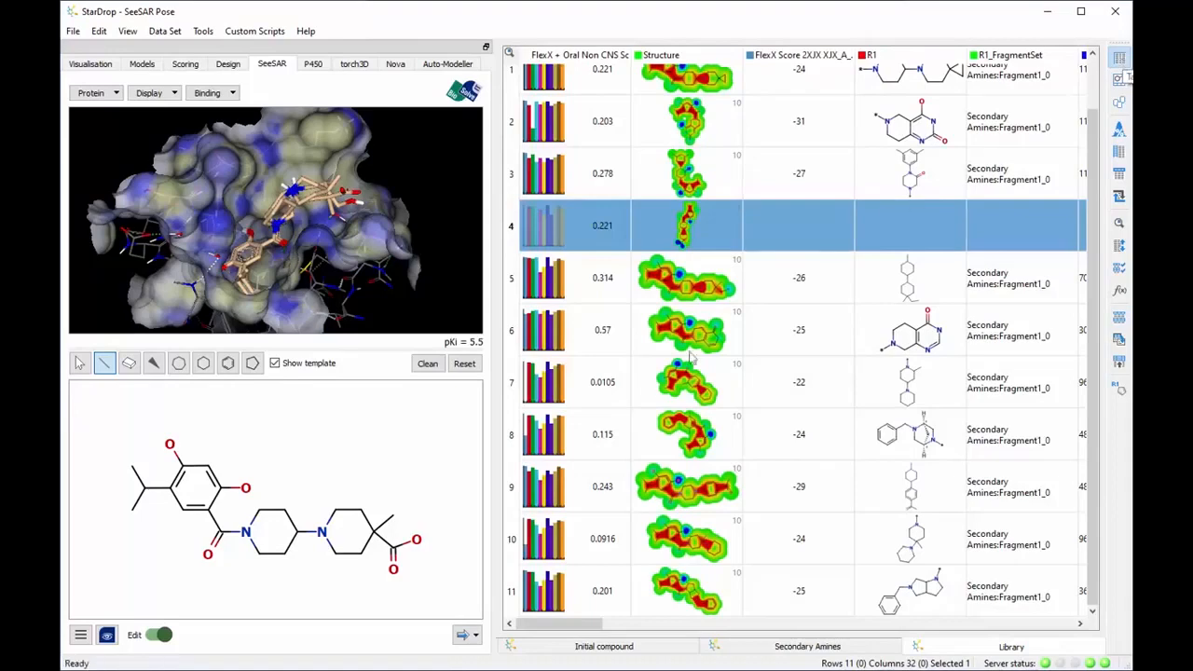
left_click(160, 635)
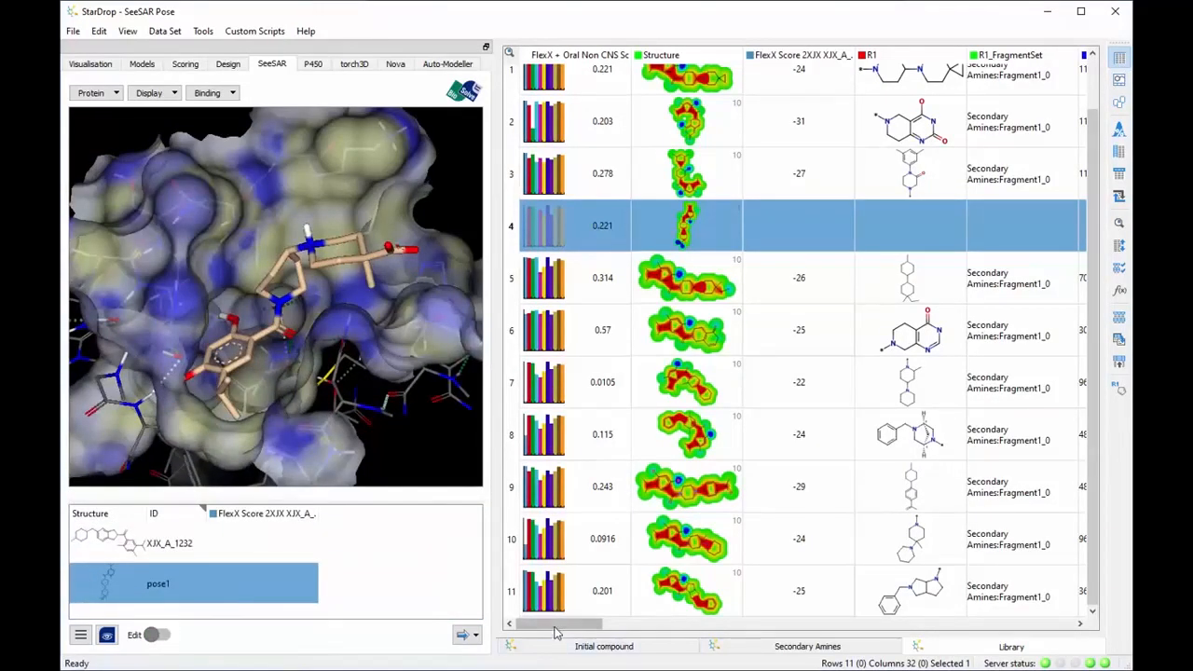
mouse_move(554, 624)
left_mouse_down()
mouse_move(1035, 639)
mouse_move(555, 631)
left_mouse_up()
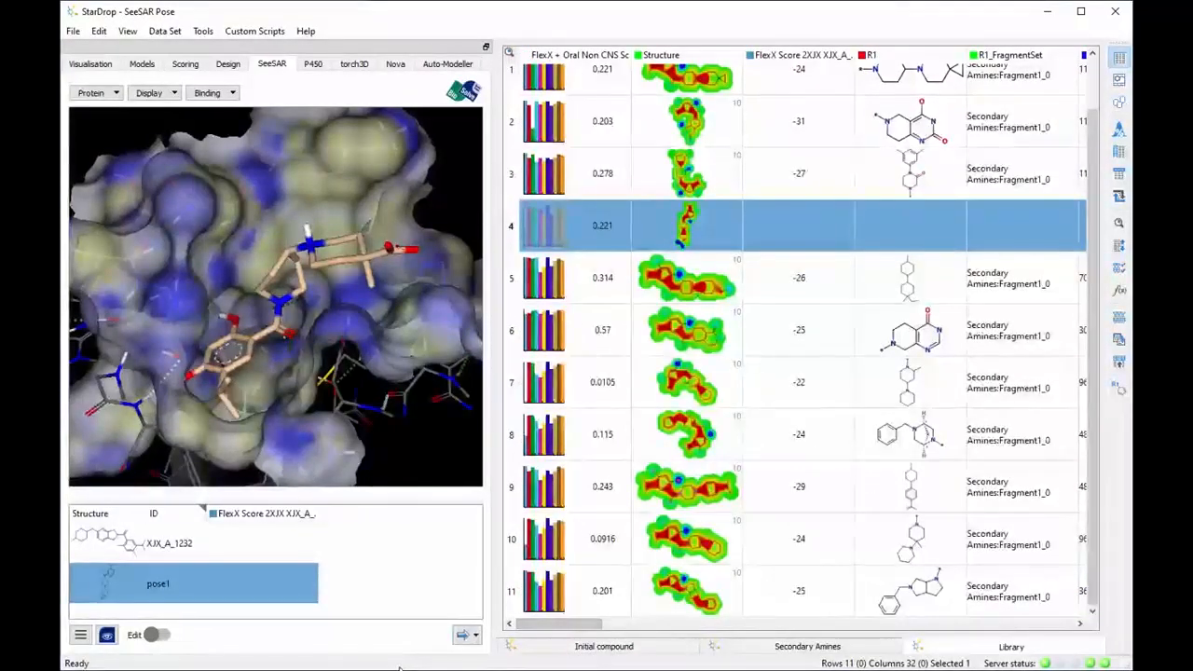